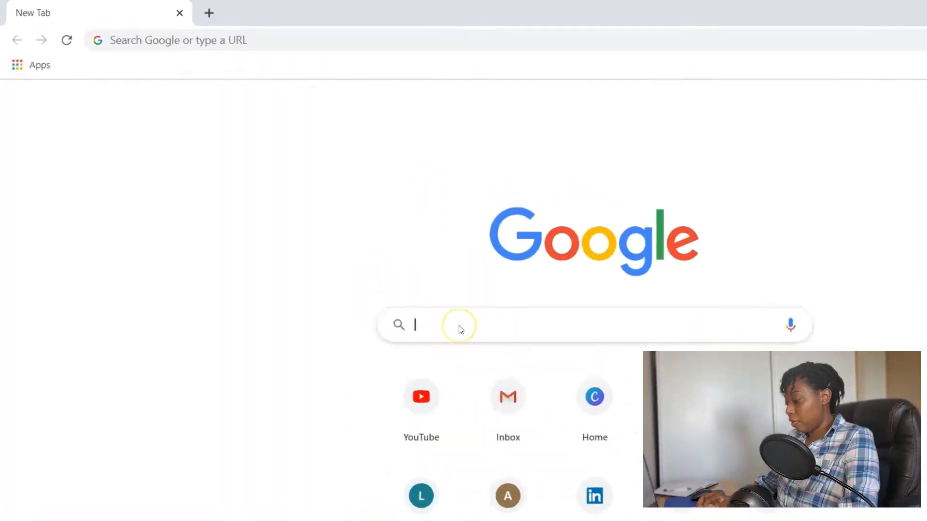
- Search Google for "facebook business manager" and open the Business Manager Overview result from business.facebook.com
text(faceboo)
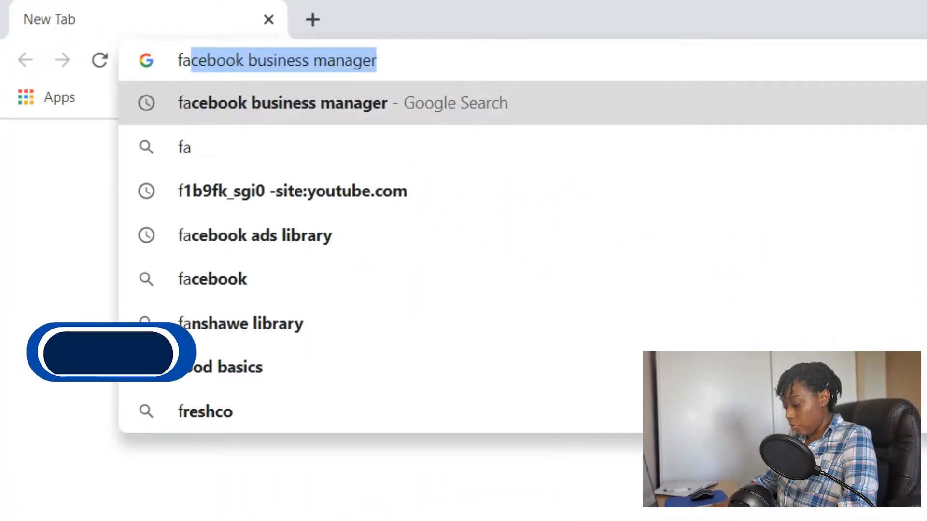
text(k)
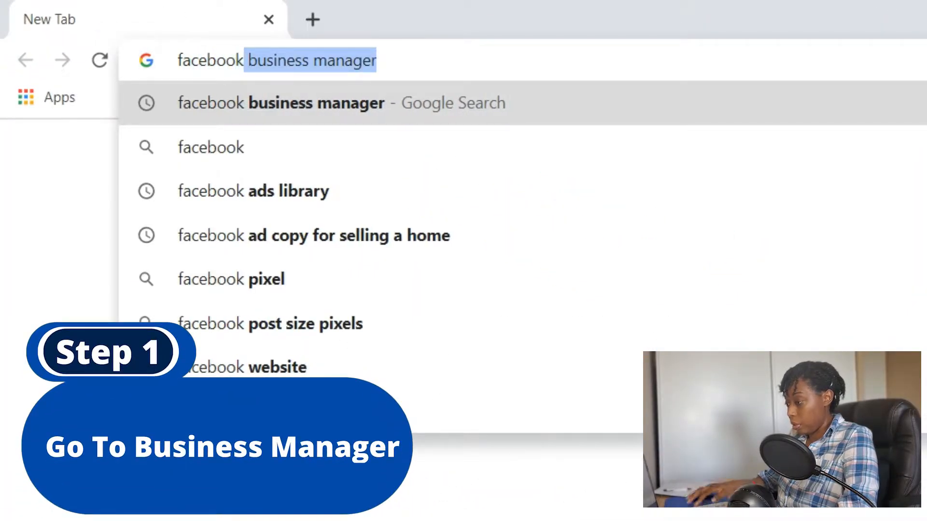
click(330, 109)
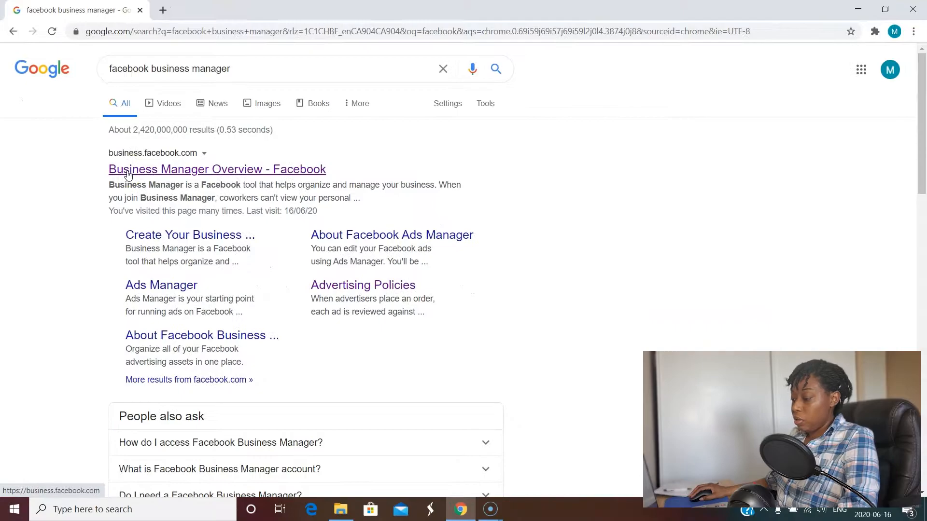
click(129, 174)
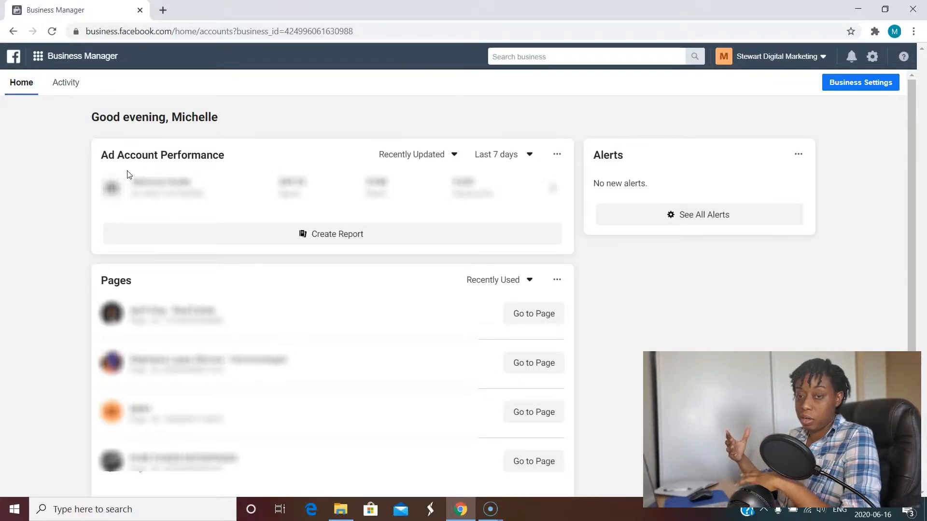
click(124, 174)
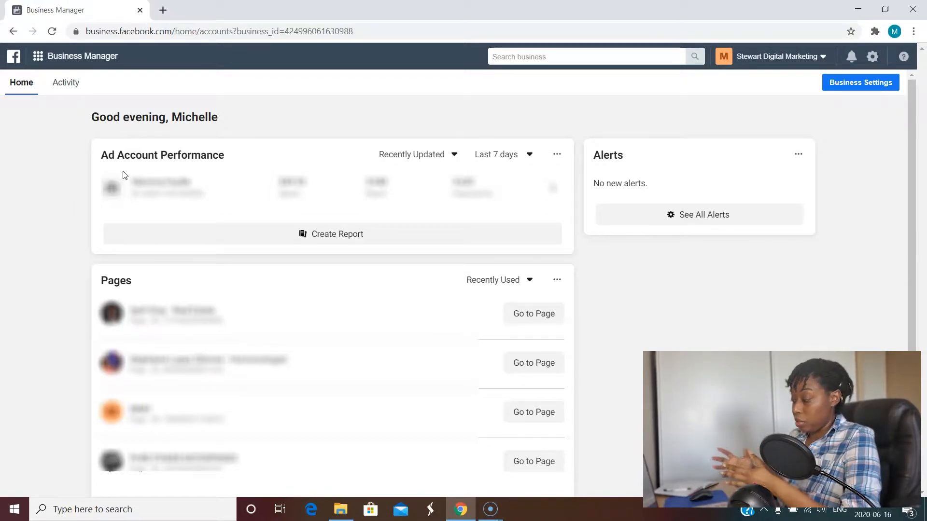
click(73, 155)
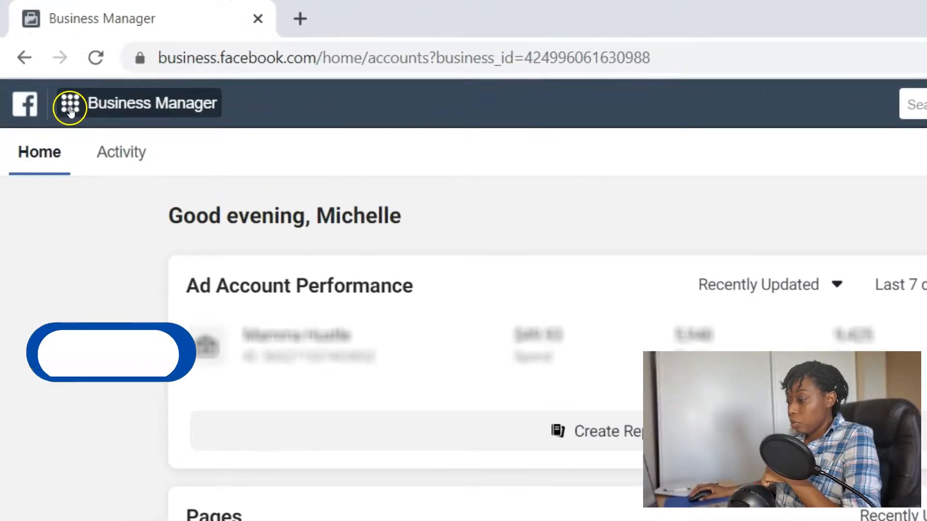
- Go to Events Manager and switch to the Stewart Digital Marketing ad account
click(70, 109)
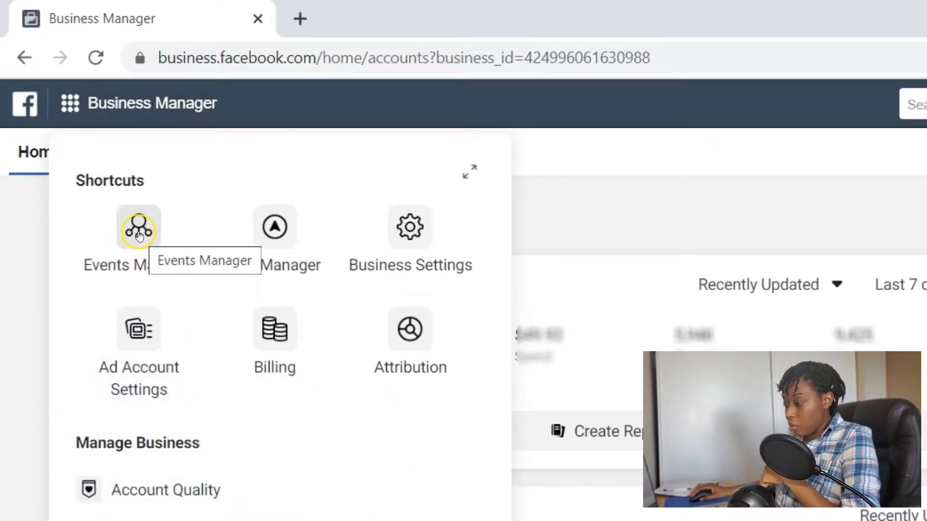
click(124, 254)
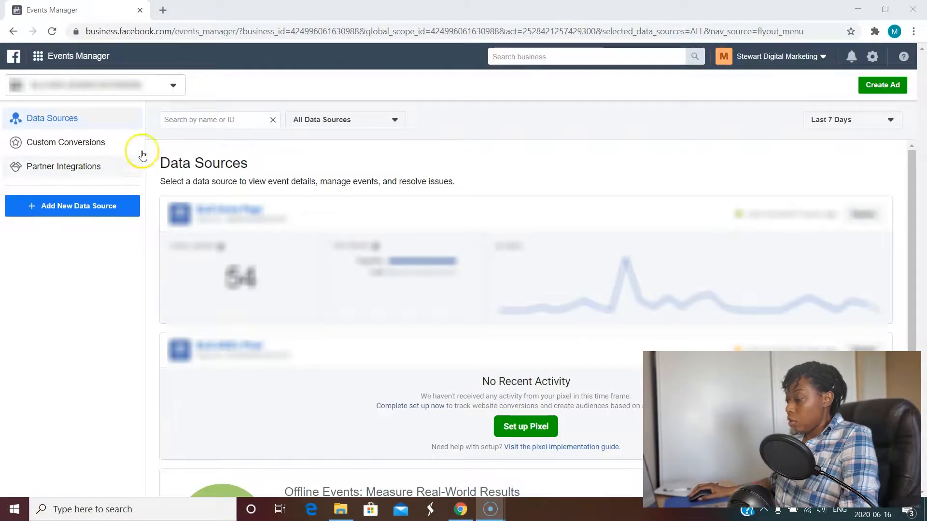
click(173, 86)
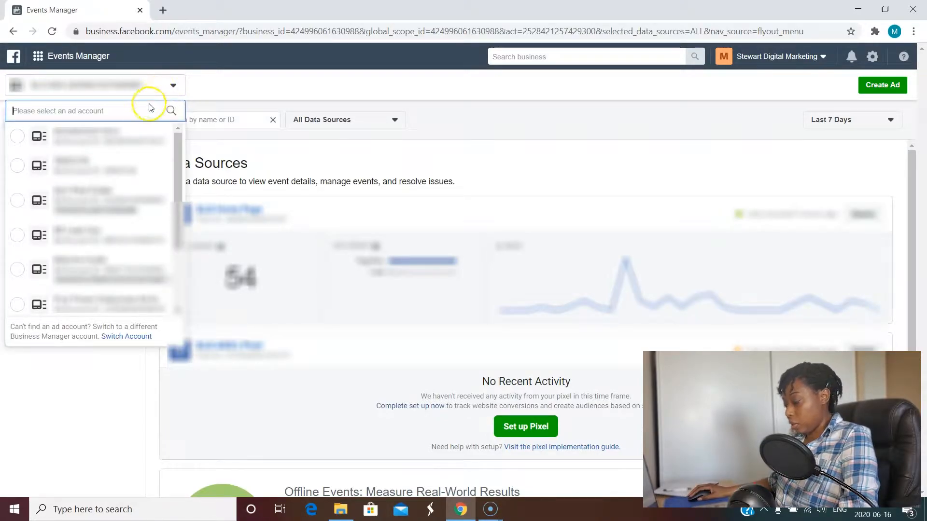
scroll(108, 160, down, 2)
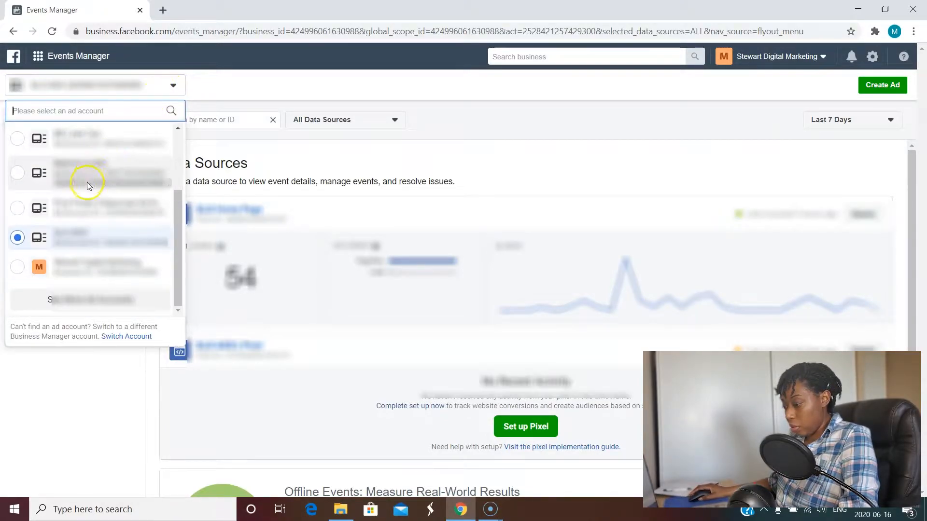
click(86, 270)
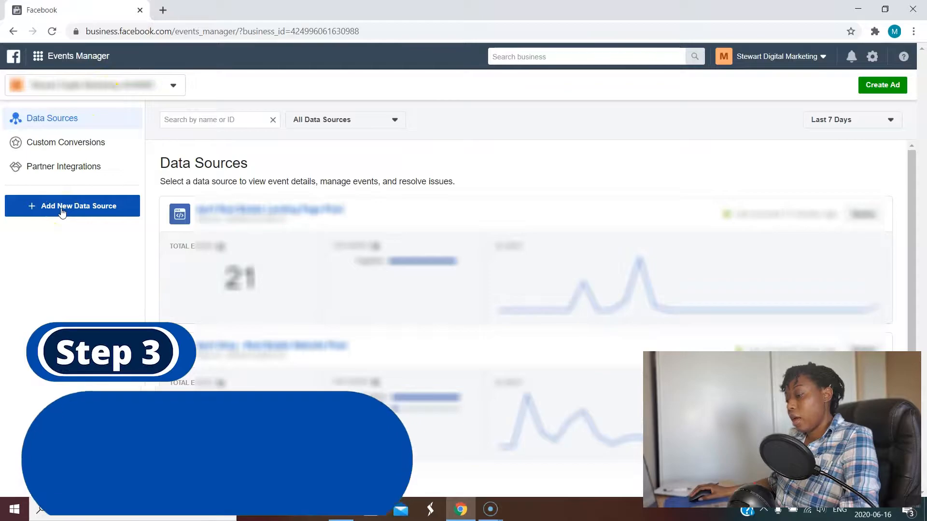
click(61, 211)
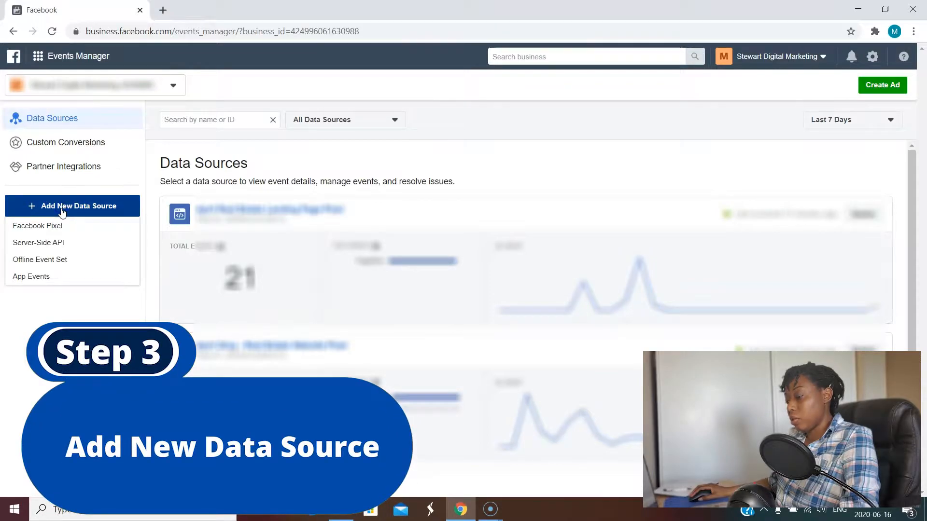
click(46, 228)
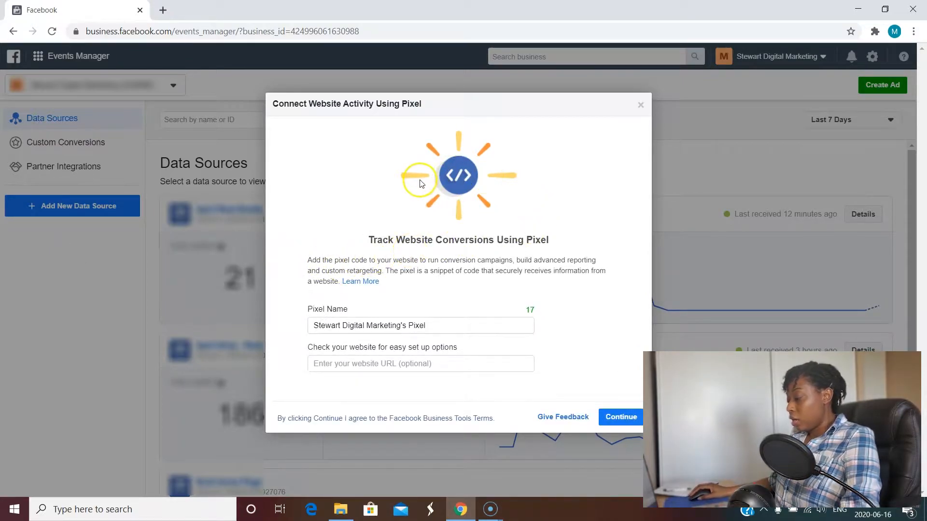
click(434, 327)
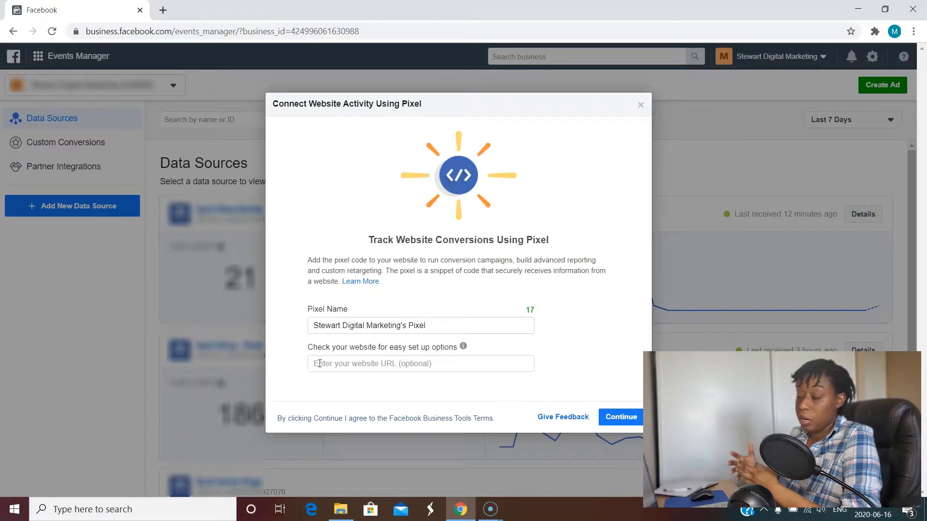
click(353, 341)
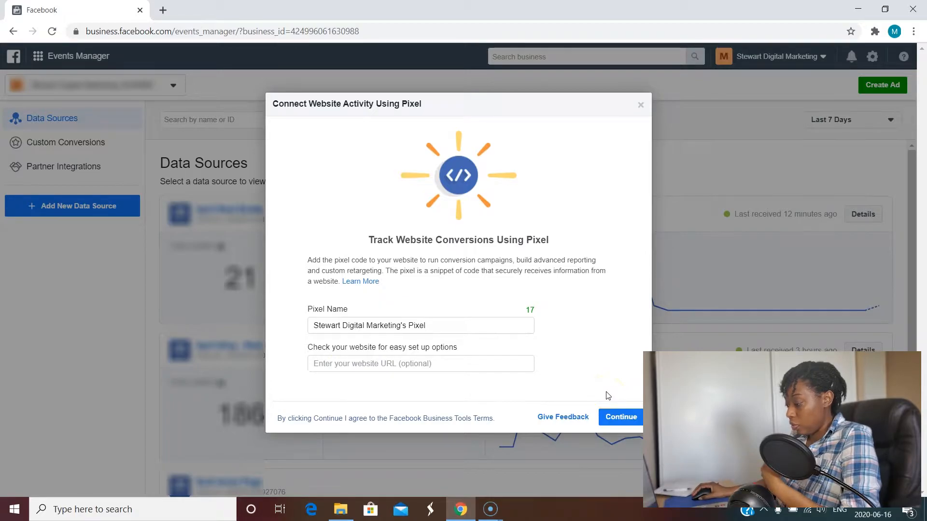
click(617, 424)
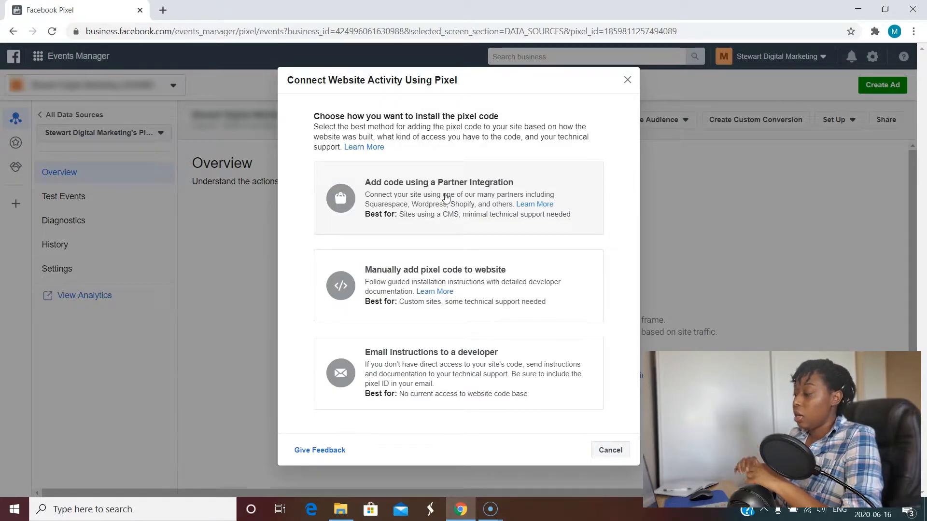
- Examine the partner platforms offered for adding the pixel code through a partner integration and return to the installation methods
click(446, 198)
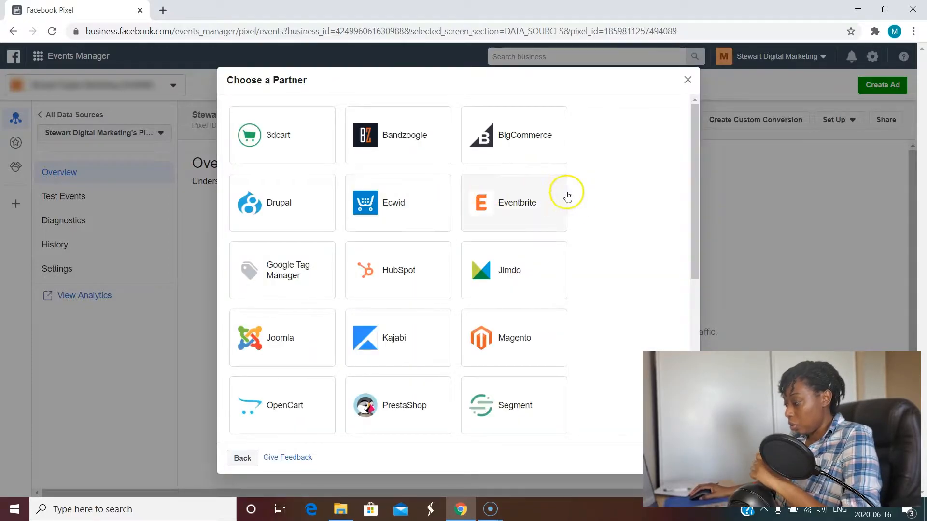
scroll(592, 226, down, 5)
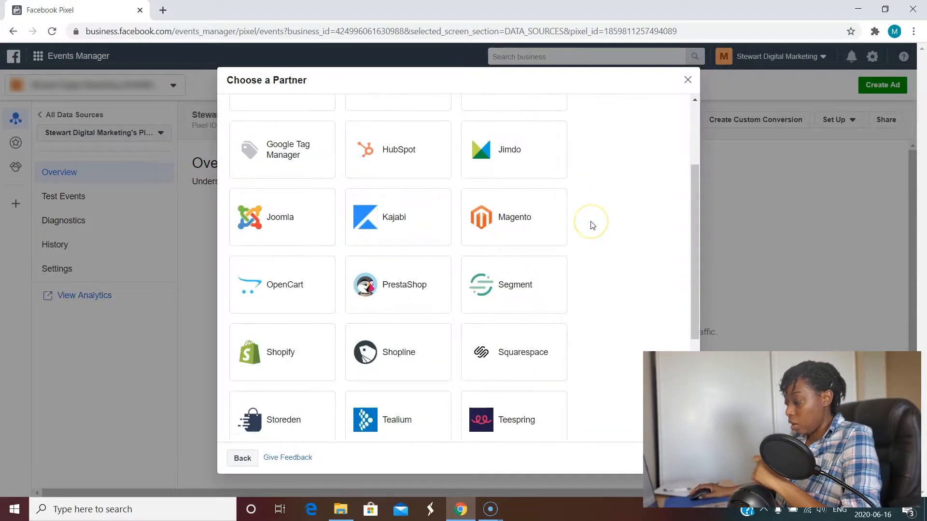
scroll(592, 226, down, 2)
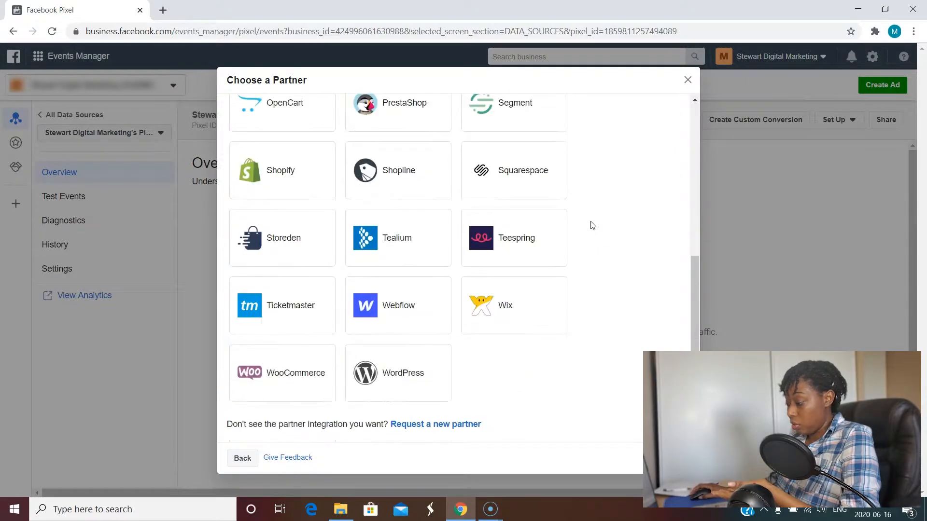
scroll(590, 227, up, 1)
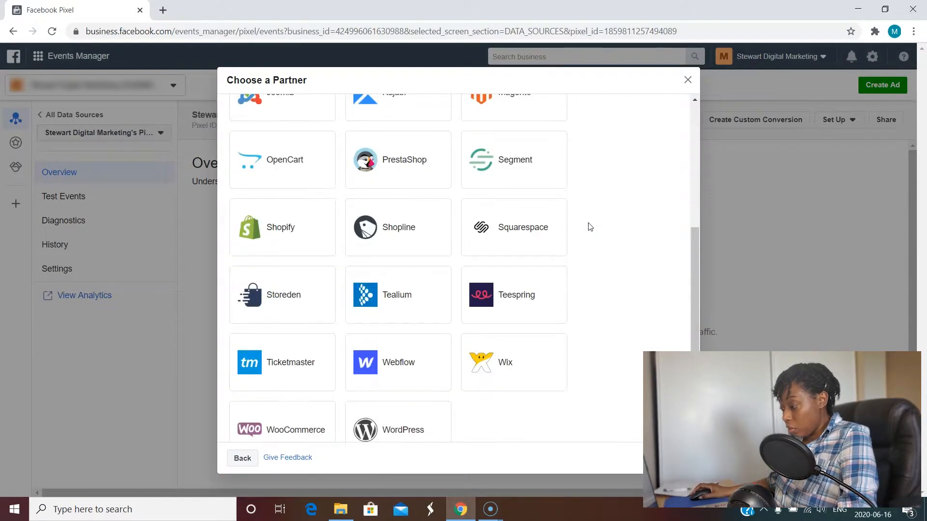
scroll(590, 227, up, 1)
scroll(590, 227, down, 1)
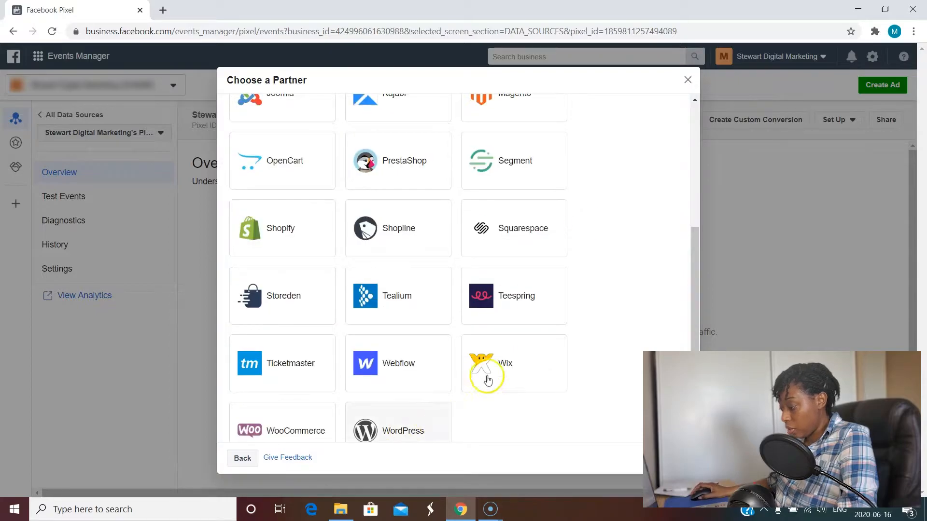
click(295, 440)
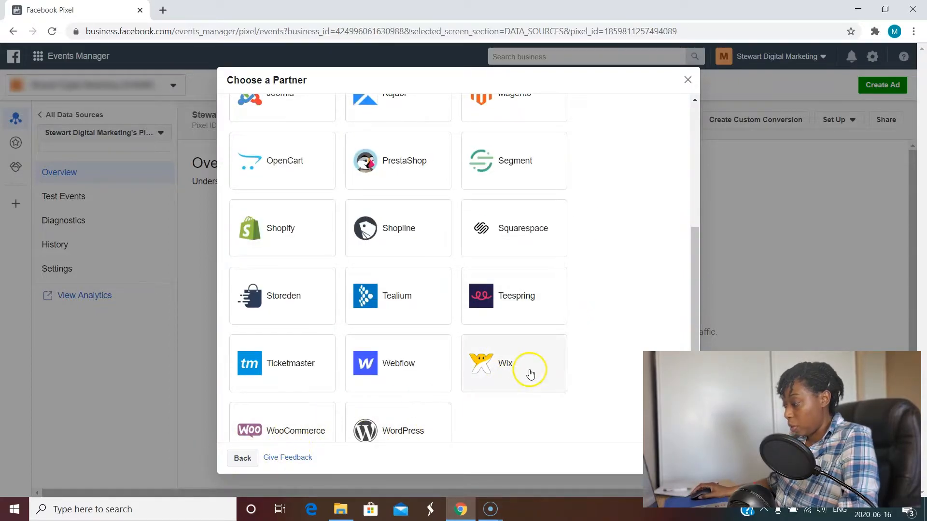
scroll(530, 372, up, 4)
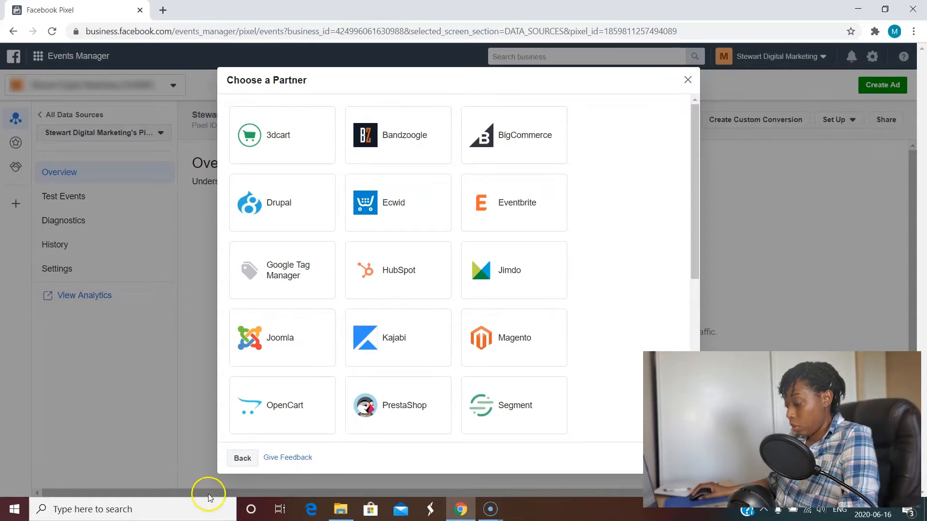
click(243, 458)
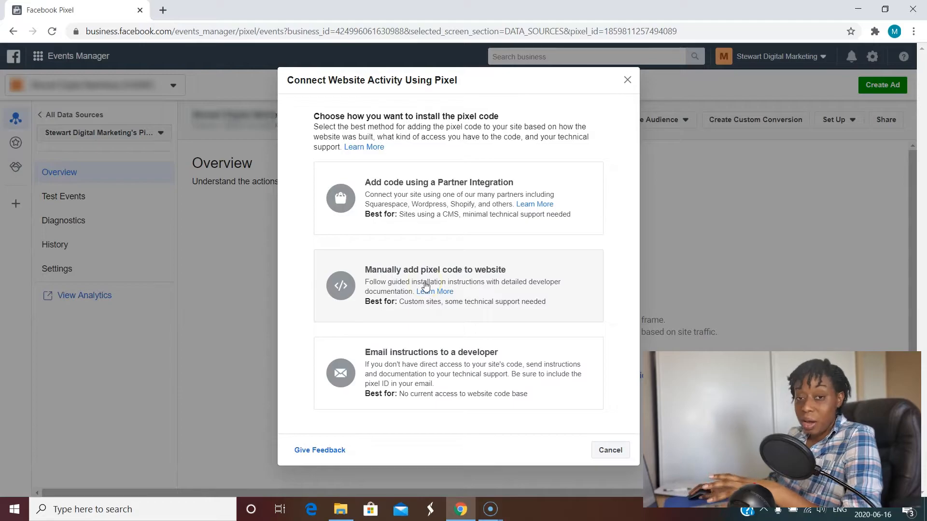
- Choose to add the pixel code to the website manually and review the base code and its placement instructions
click(393, 283)
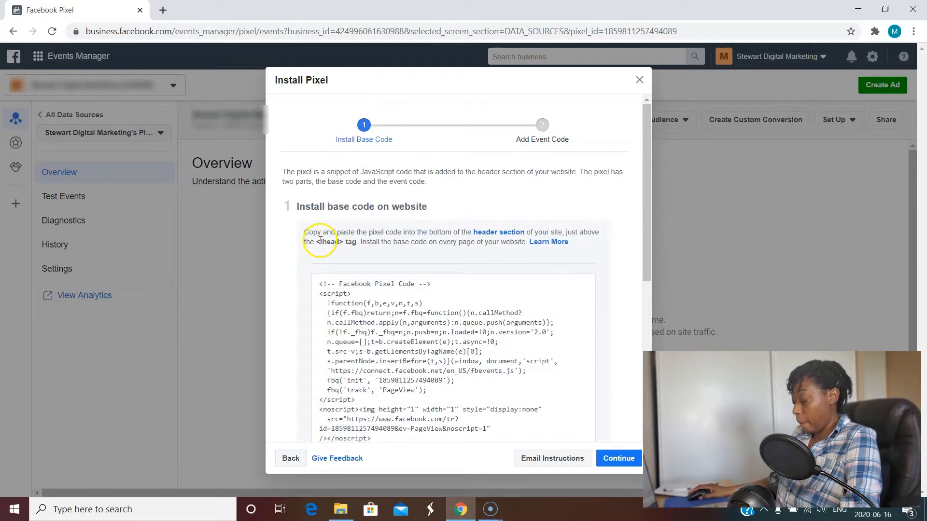
scroll(309, 242, down, 1)
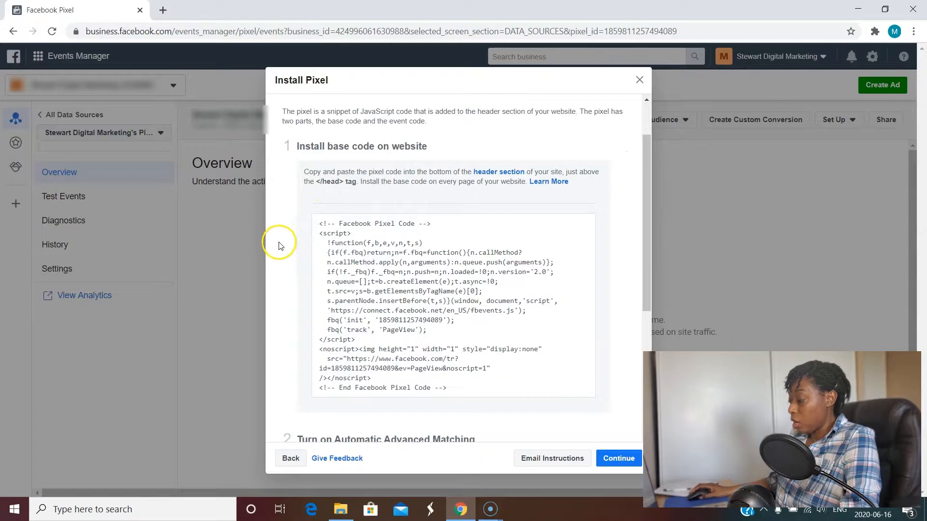
scroll(279, 246, down, 1)
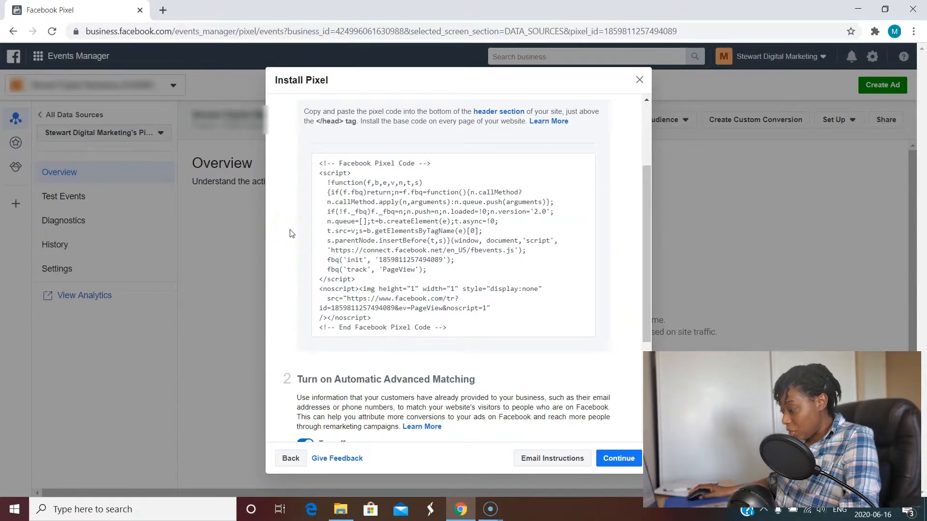
scroll(290, 234, down, 1)
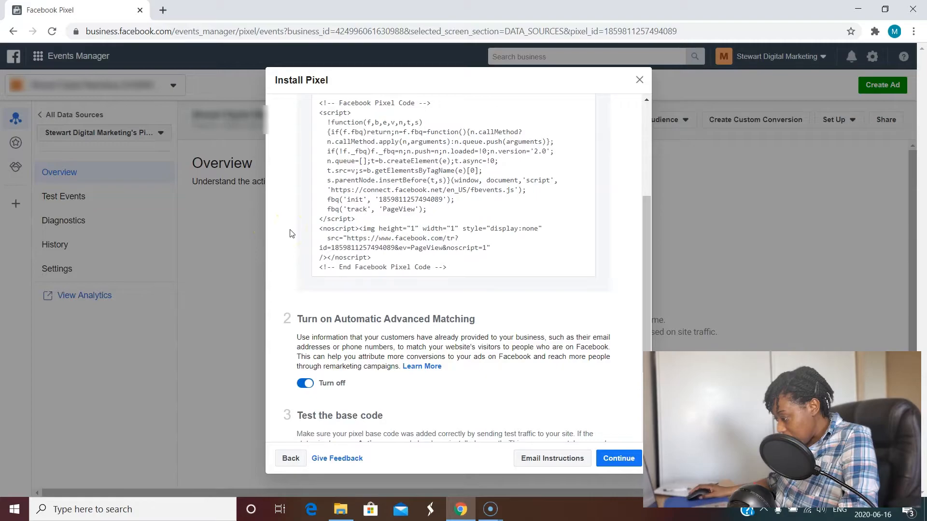
mouse_move(369, 237)
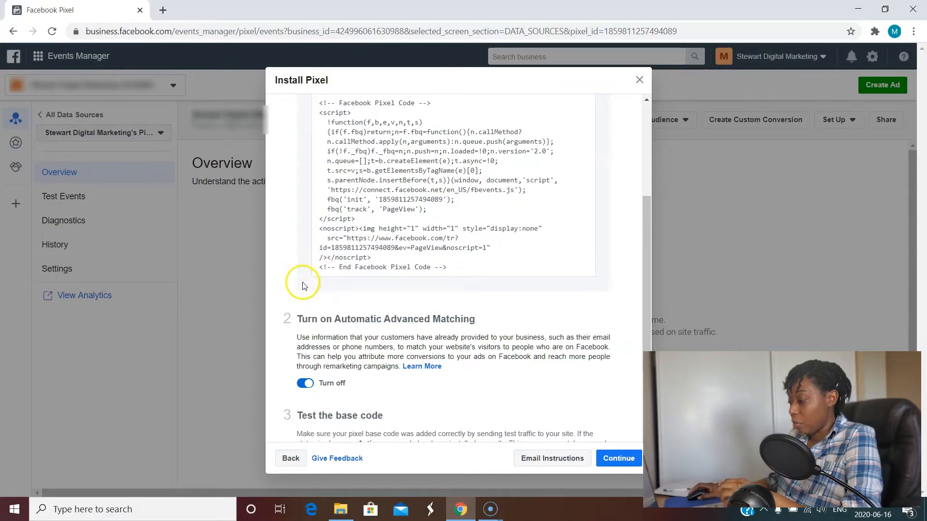
scroll(301, 285, up, 3)
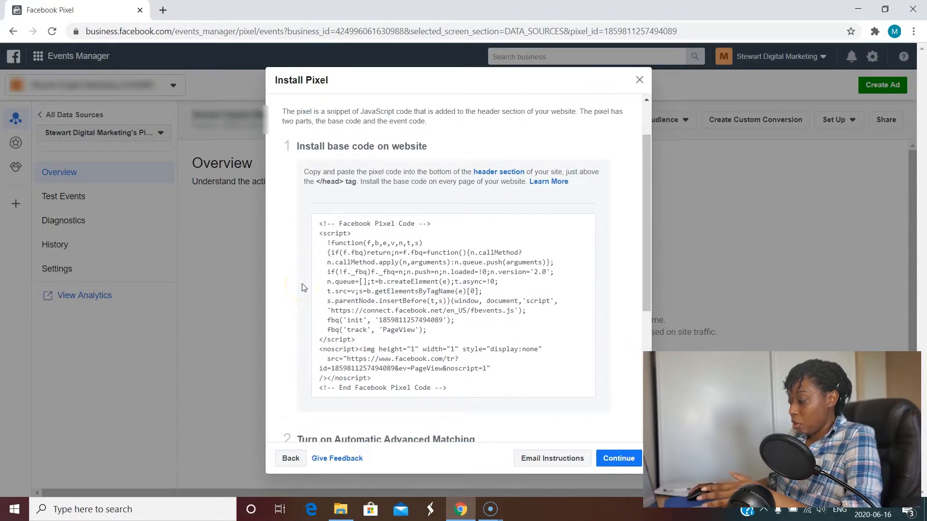
click(452, 304)
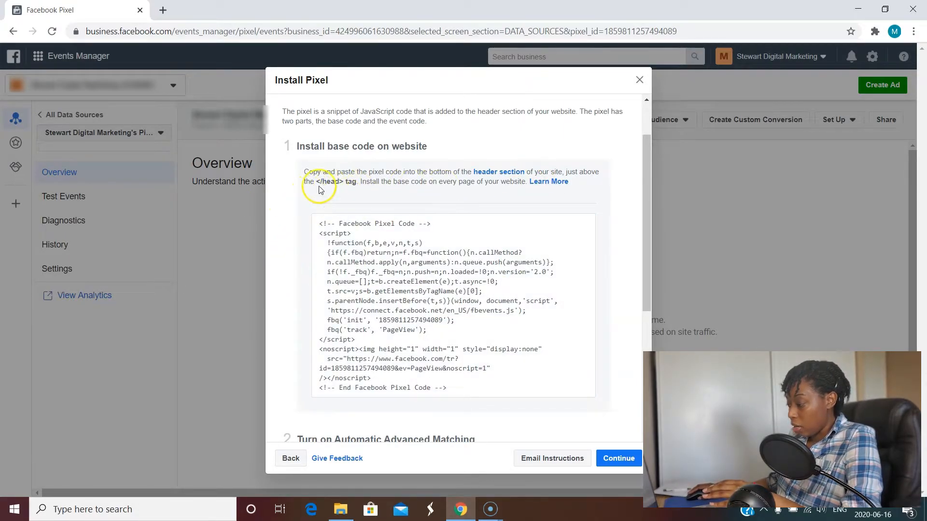
- Examine the Automatic Advanced Matching setting and the section for testing the base code with website traffic
scroll(296, 295, down, 2)
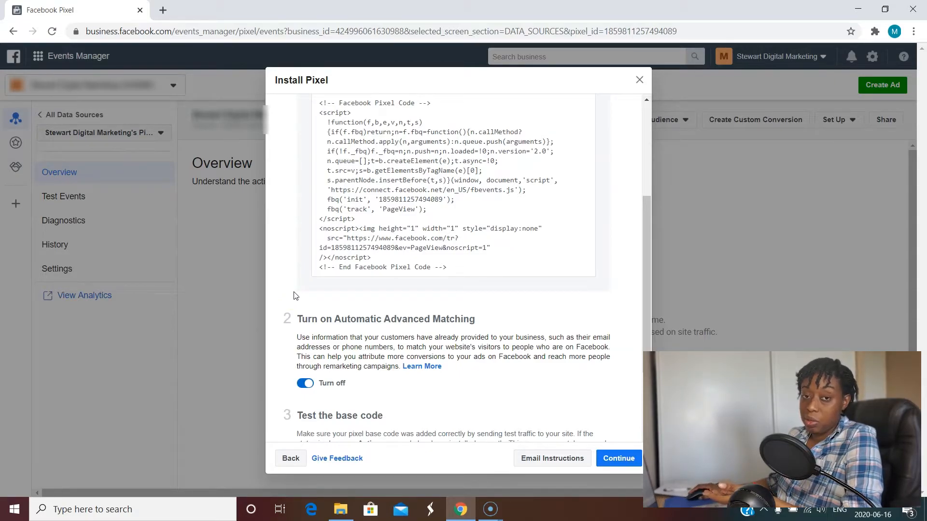
scroll(296, 295, down, 2)
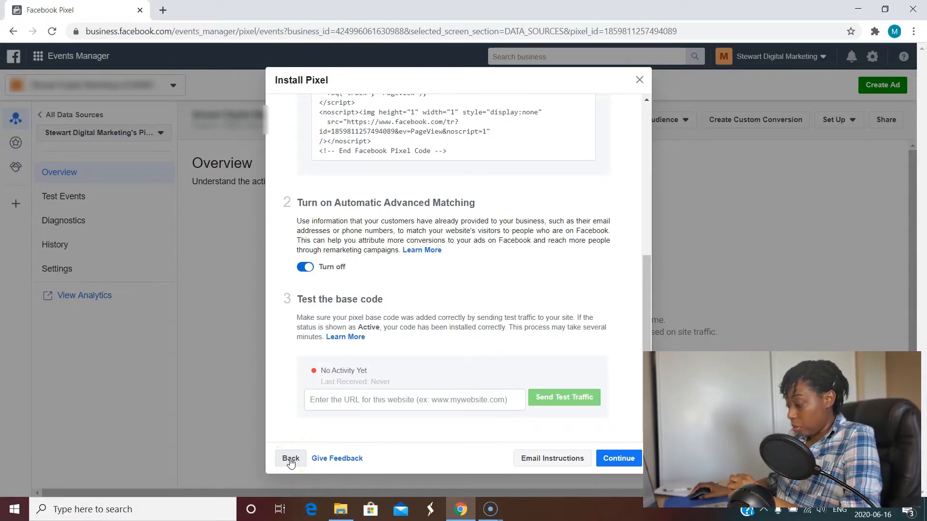
click(386, 148)
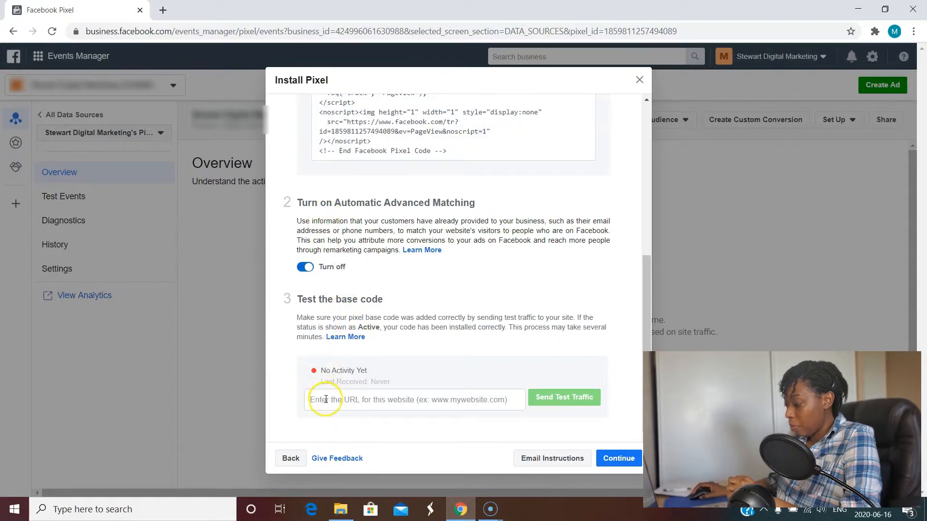
click(529, 412)
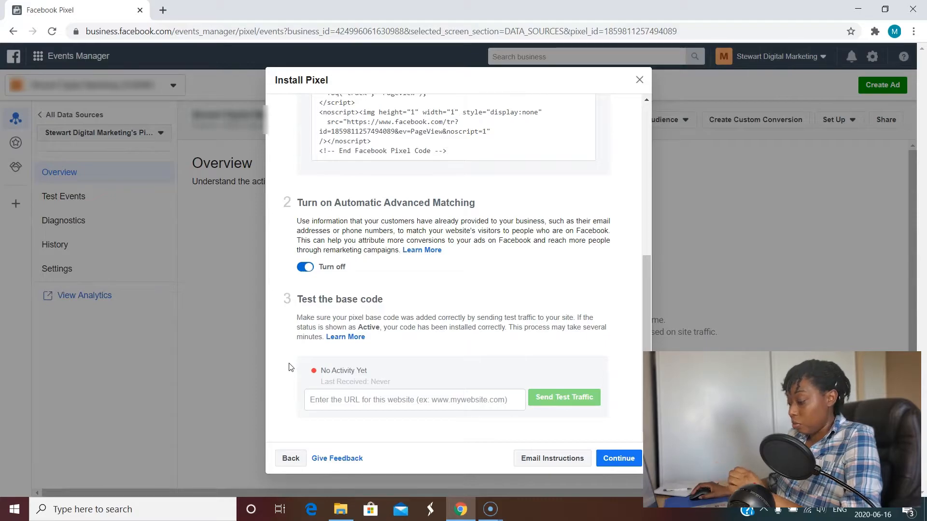
- Review the option to email pixel installation instructions to a developer, return to the installation methods and close the pixel setup
click(290, 459)
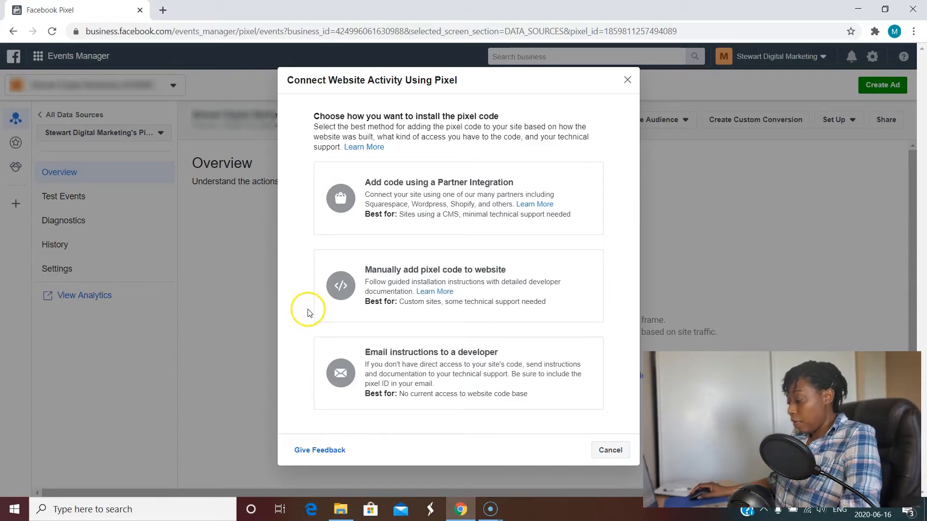
click(437, 372)
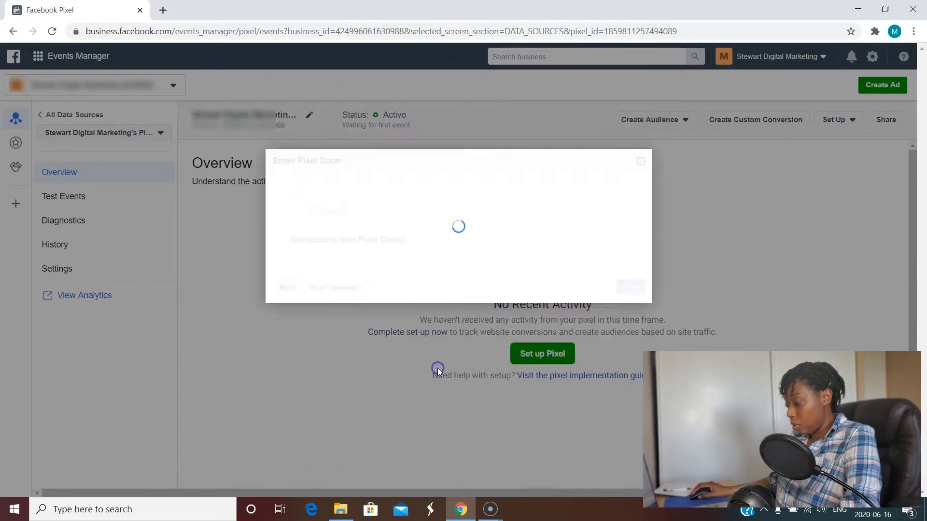
scroll(381, 236, down, 2)
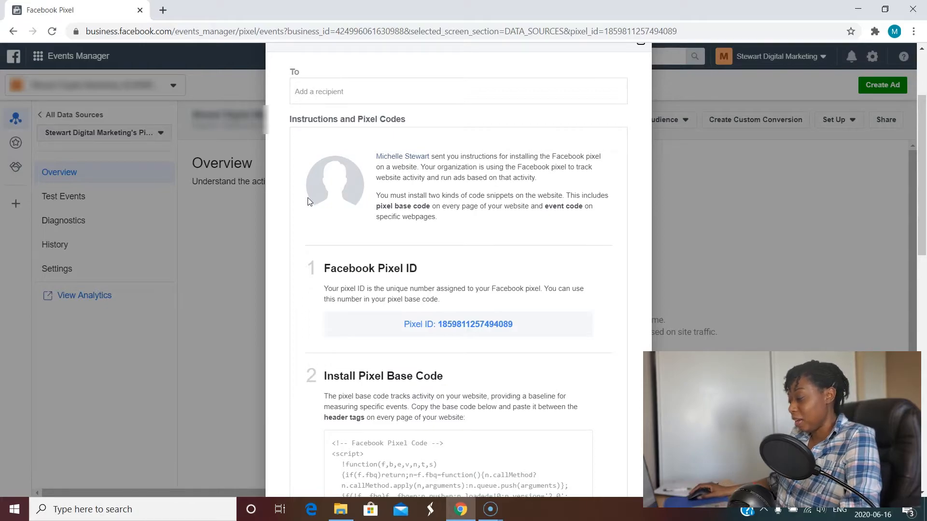
scroll(332, 191, down, 1)
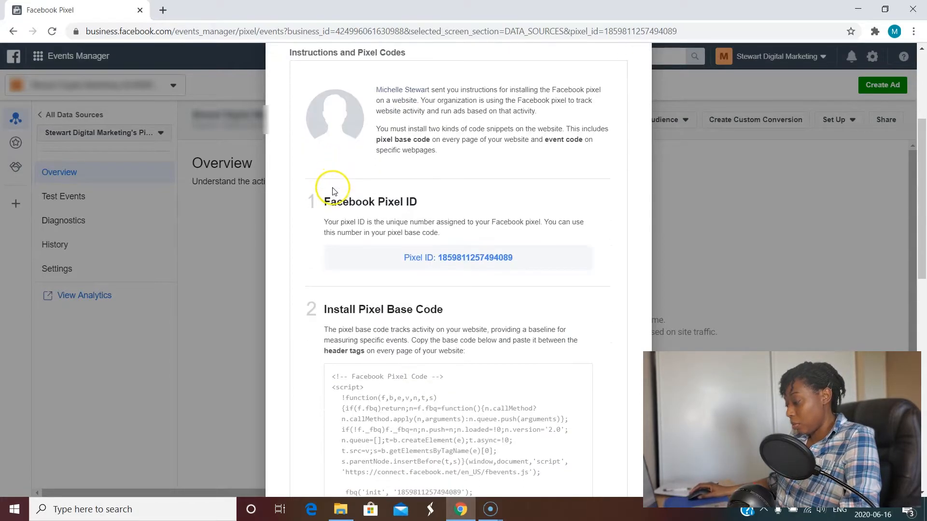
scroll(332, 191, down, 7)
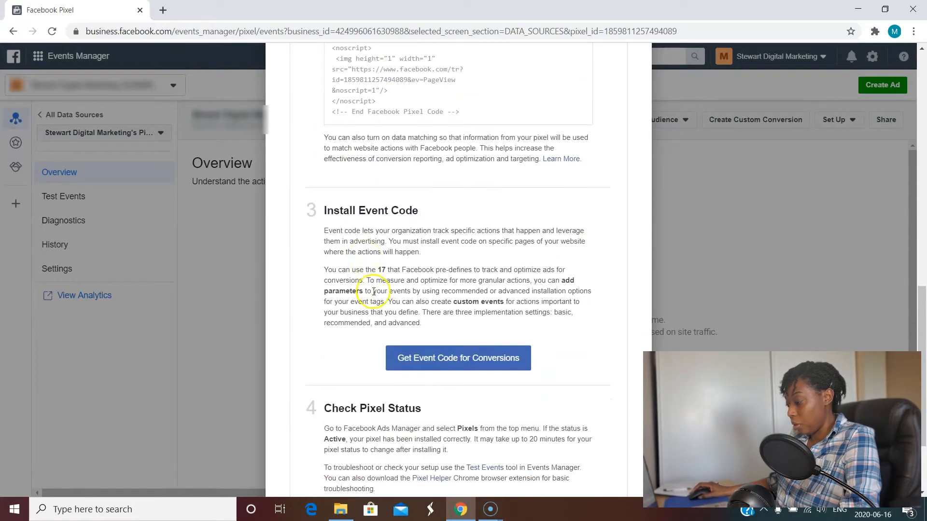
scroll(449, 292, down, 2)
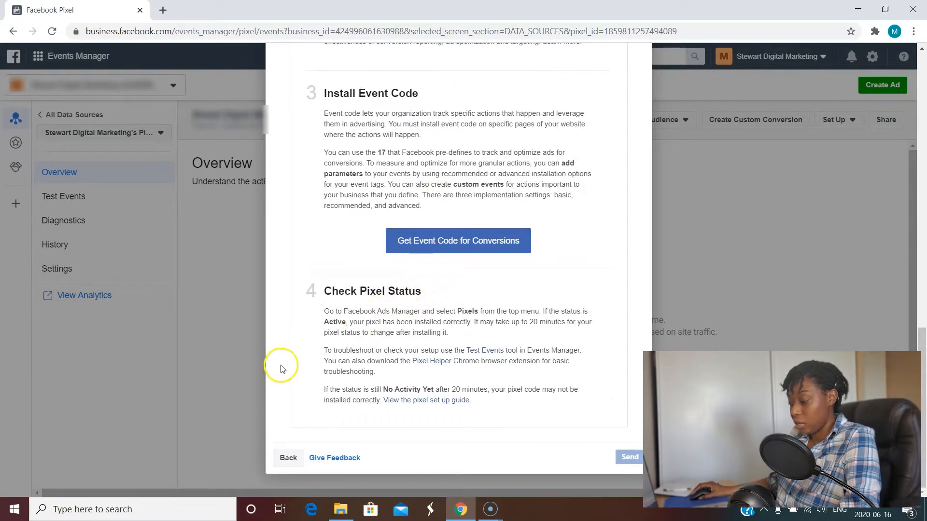
click(286, 457)
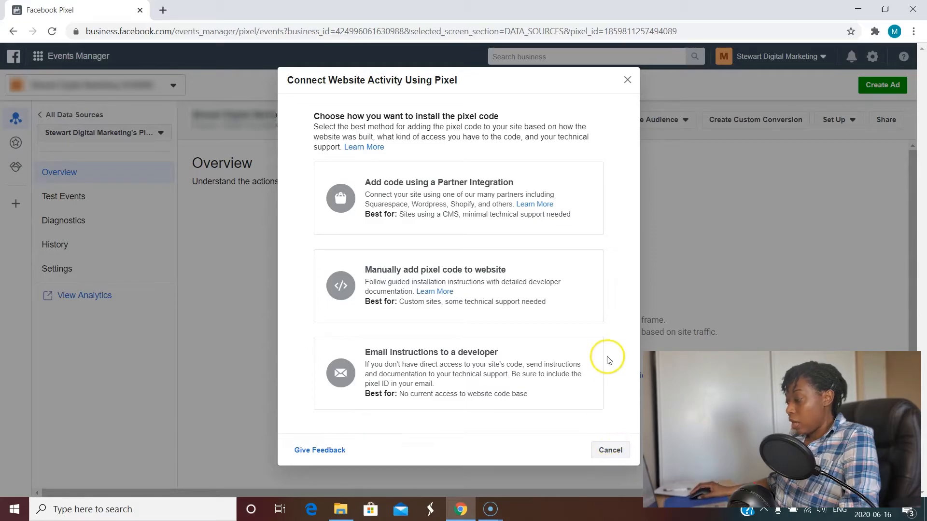
click(627, 79)
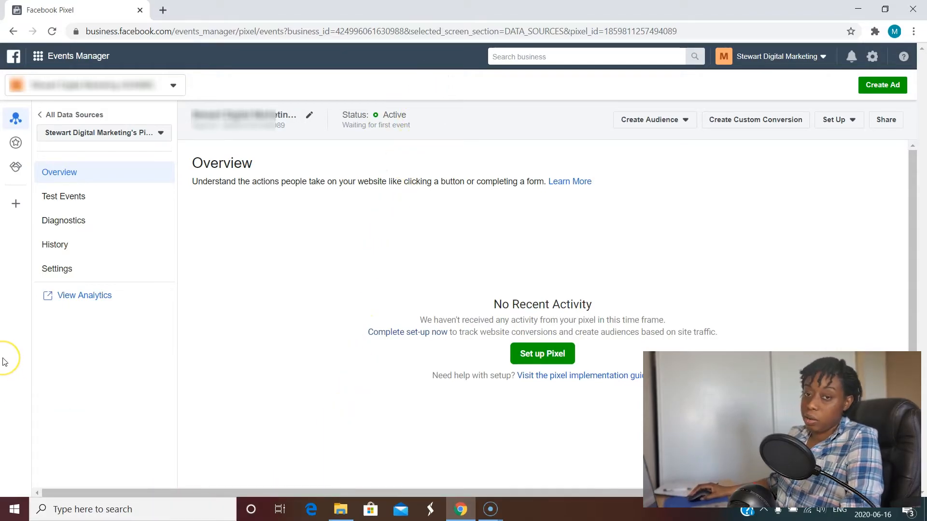
- Search the web for "facebook pixel helper" in a new browser tab and open the extension's Chrome Web Store page
click(875, 31)
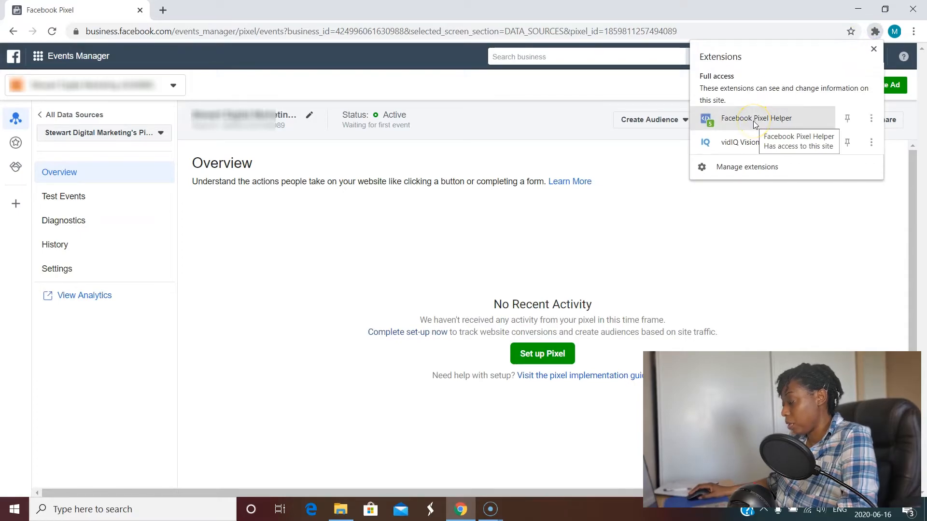
click(163, 11)
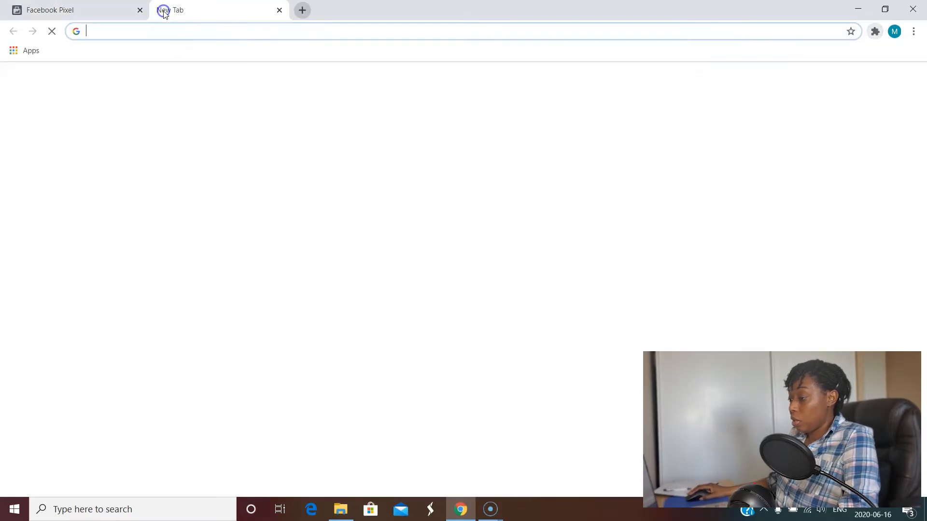
text(cebook )
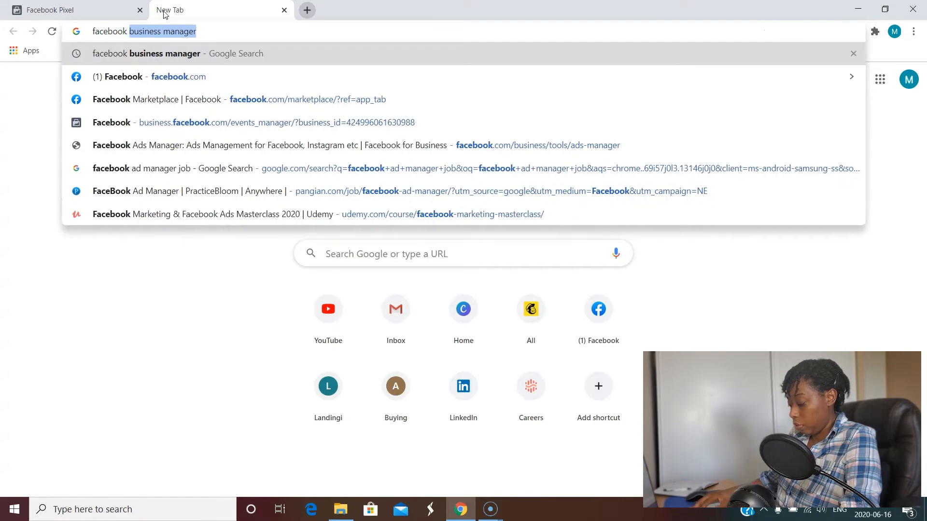
text(pio)
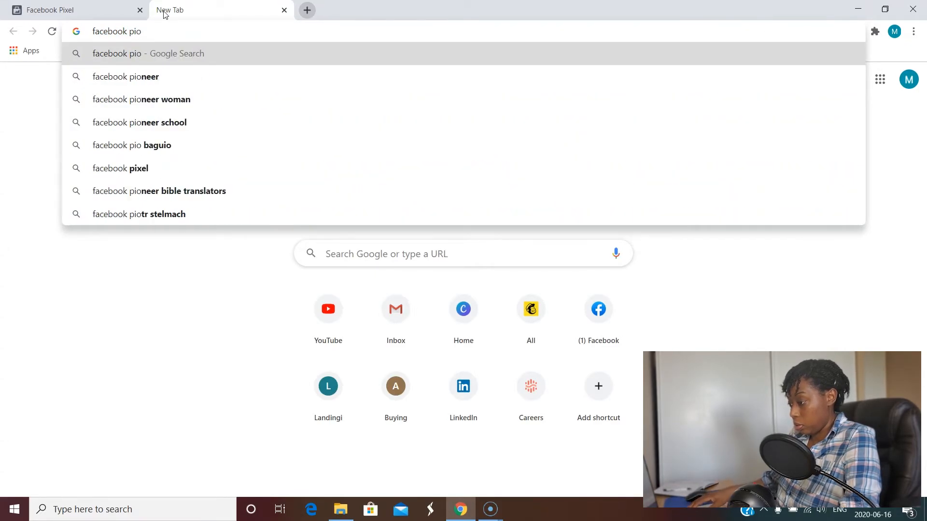
key(BackSpace)
text(xel)
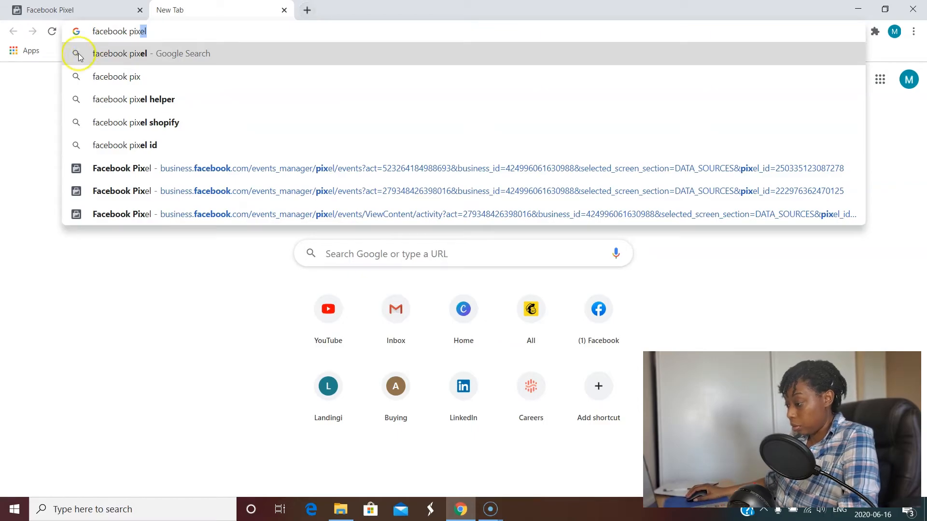
click(100, 100)
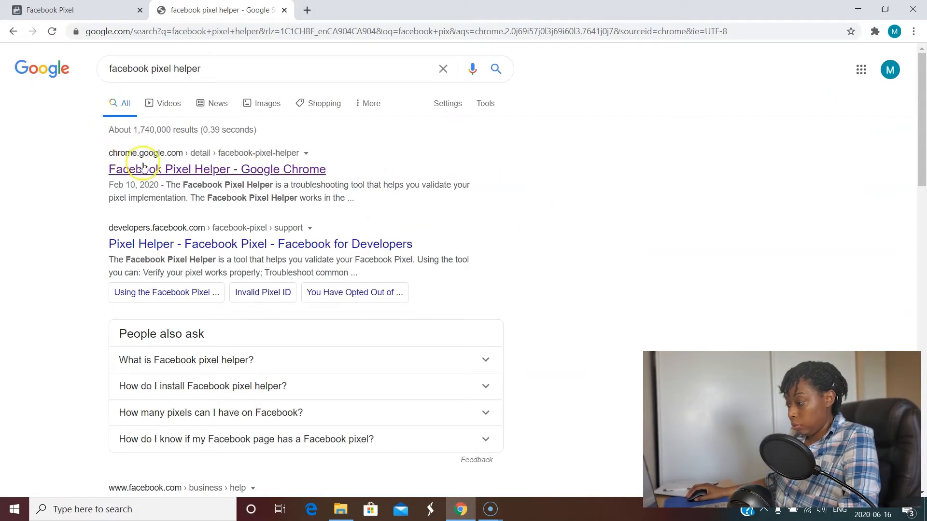
click(159, 176)
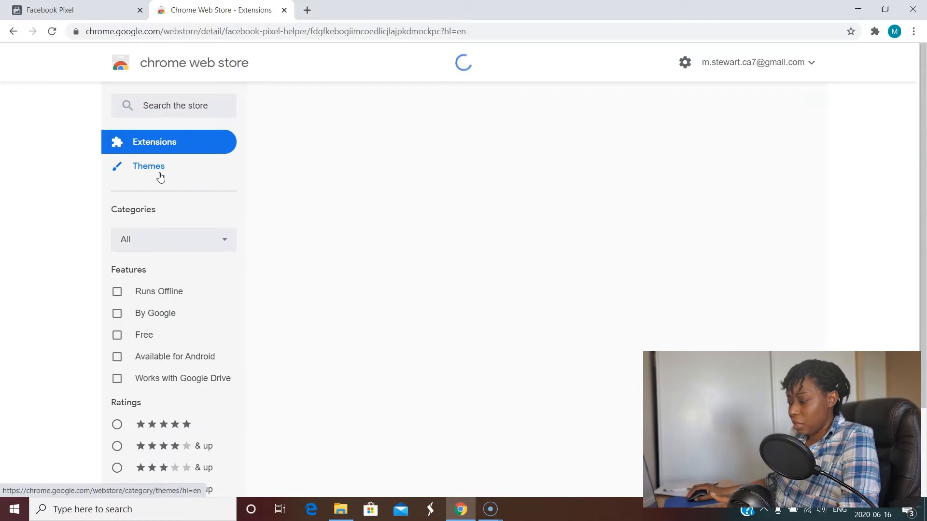
- Examine the Facebook Pixel Helper store page, including its overview description and additional information
scroll(40, 203, down, 2)
scroll(39, 203, up, 2)
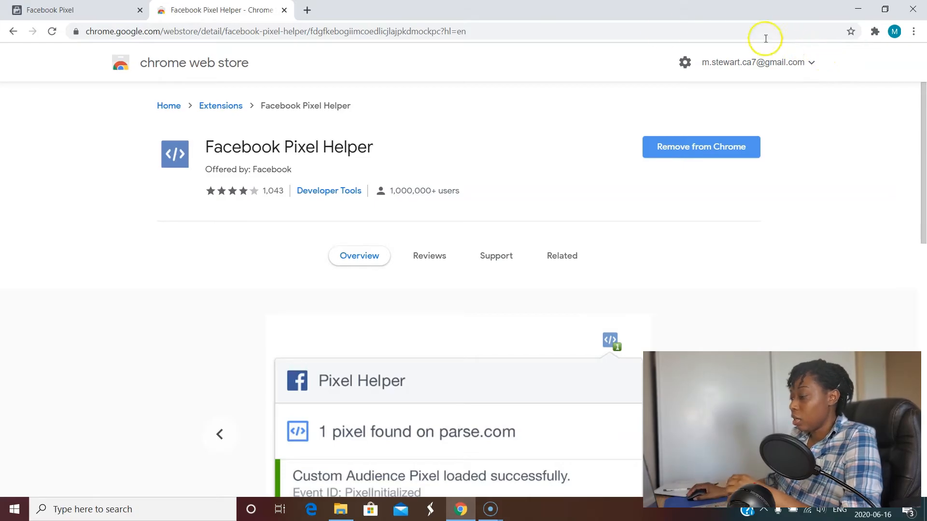
scroll(89, 156, down, 8)
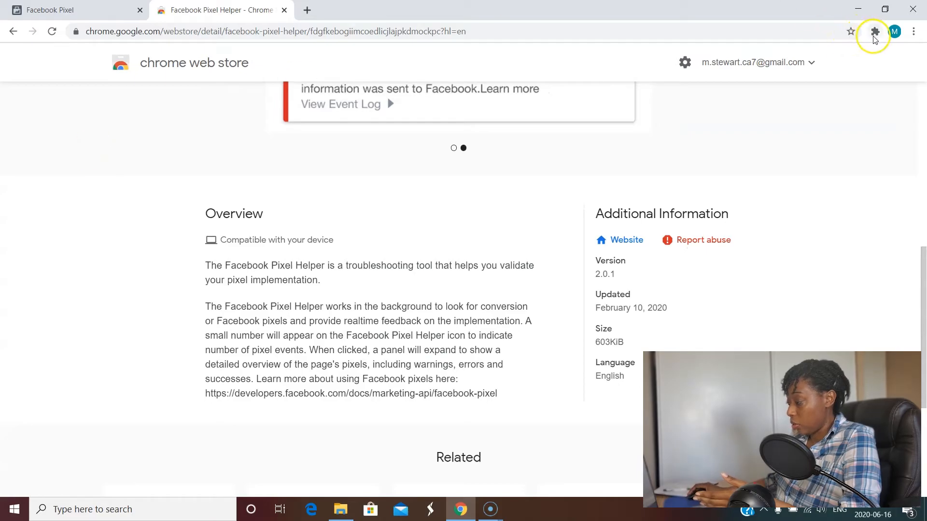
- Open purepowerenterprises.com in a new browser tab and look through its home page
click(311, 13)
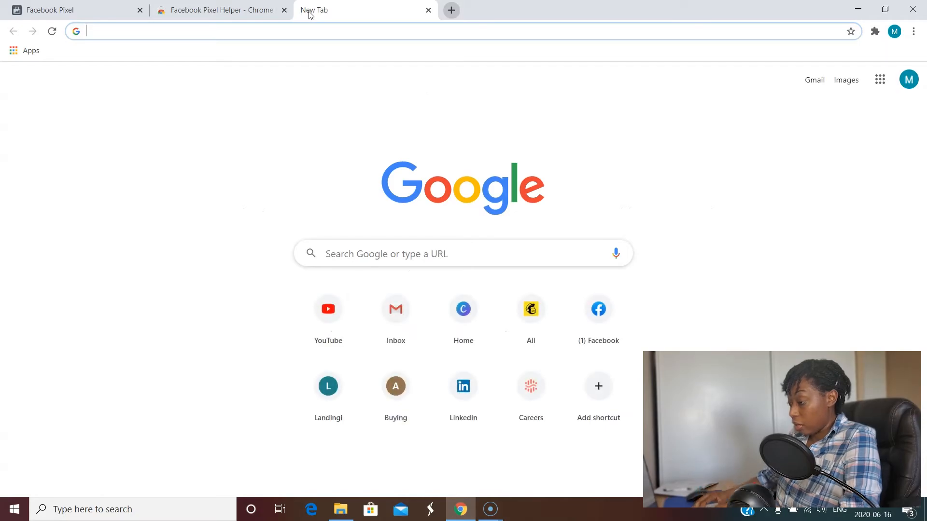
text(purepowerenterprises.com)
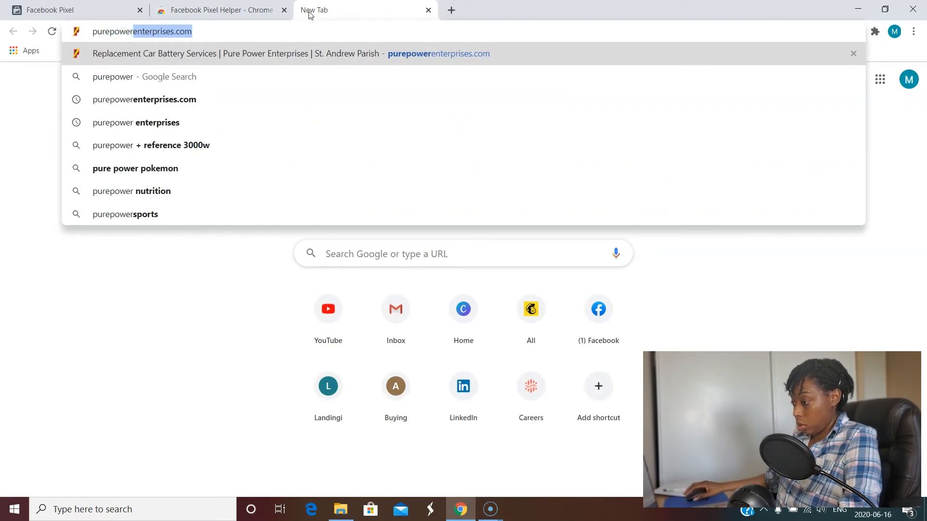
click(129, 52)
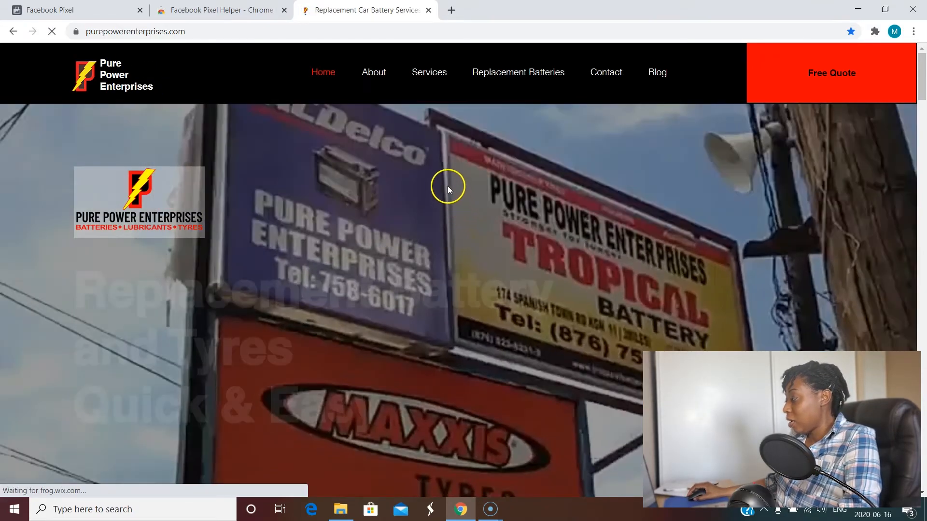
scroll(336, 129, down, 10)
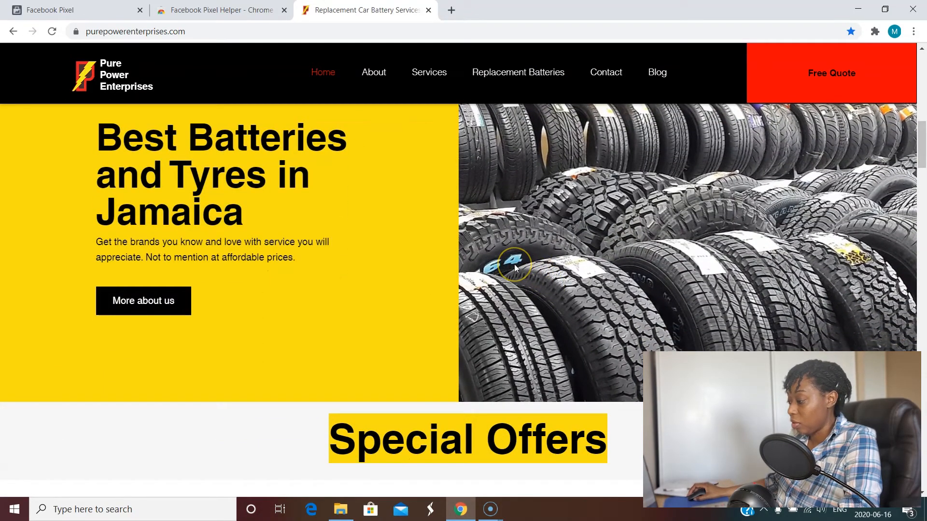
scroll(515, 266, up, 6)
scroll(514, 265, up, 7)
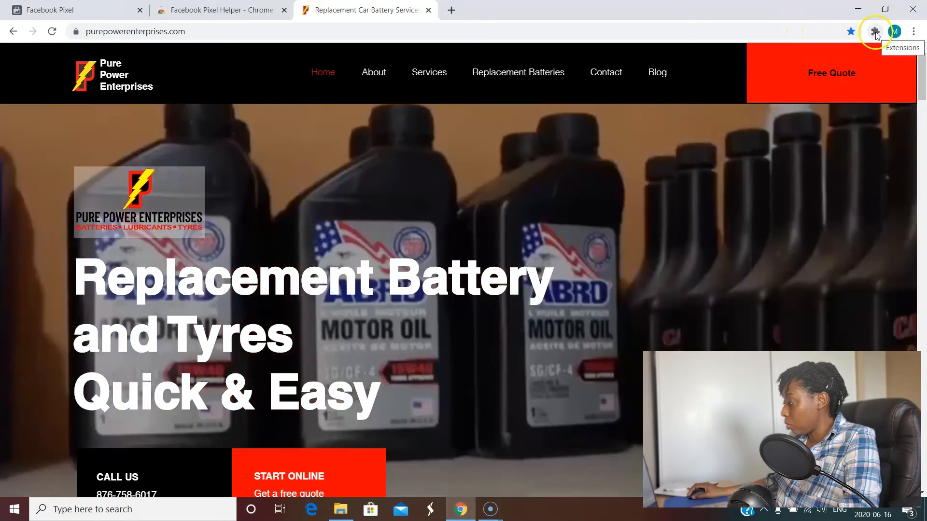
- Inspect the website's pixel and its events with the Facebook Pixel Helper extension, and close the report
click(874, 32)
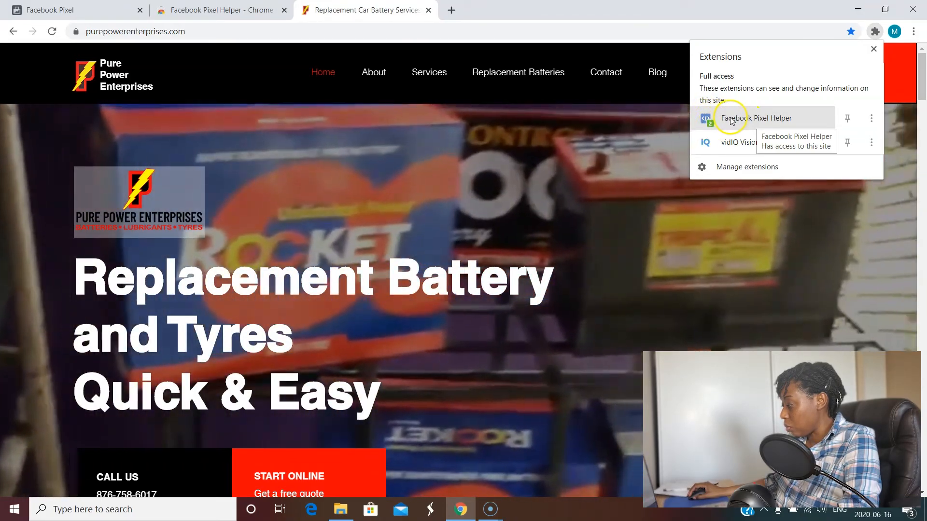
click(729, 118)
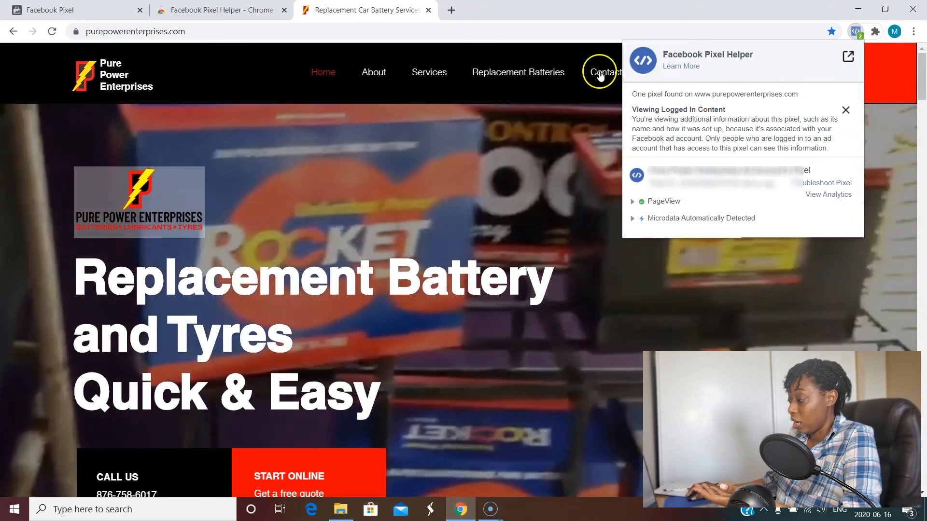
click(541, 18)
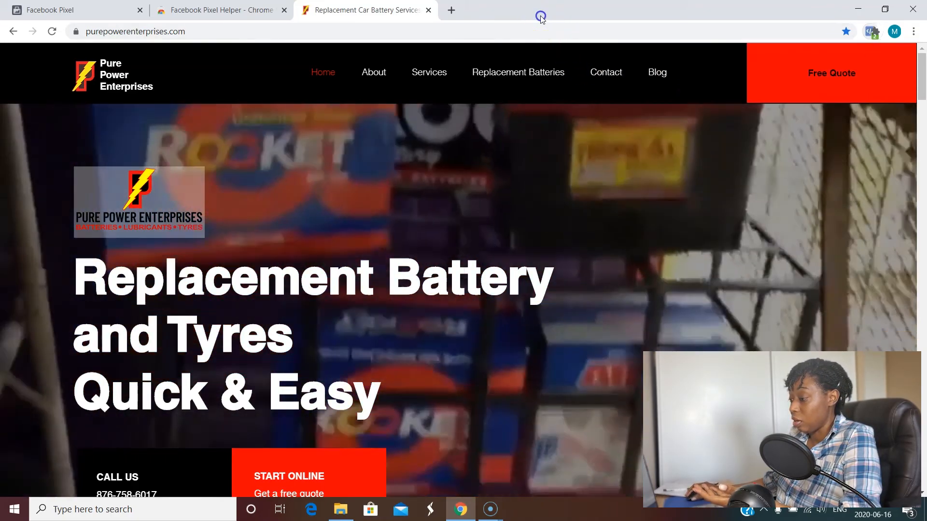